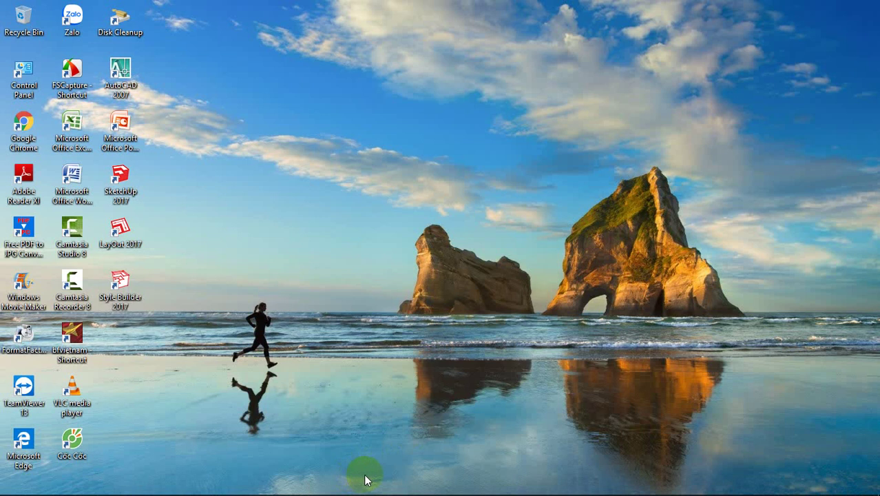
- Switch to the Cốc Cốc browser and open the signed-in account's own YouTube channel page
mouse_move(358, 493)
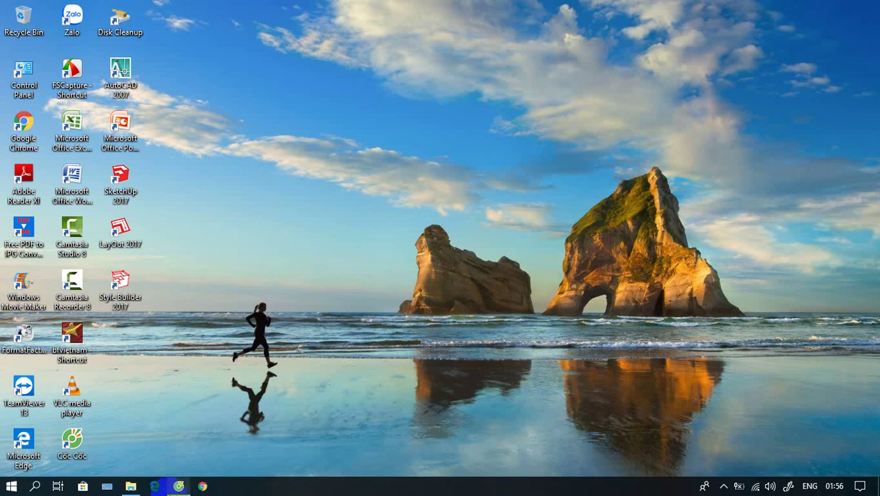
click(178, 486)
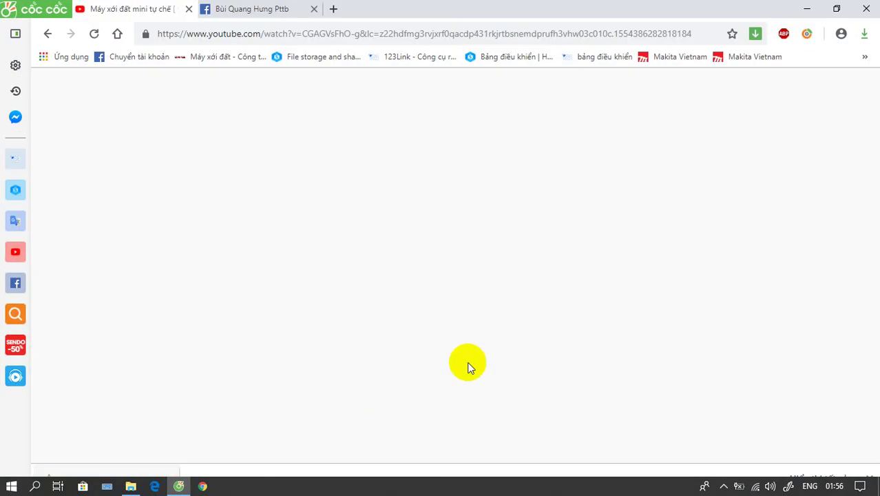
mouse_move(460, 284)
scroll(403, 306, down, 2)
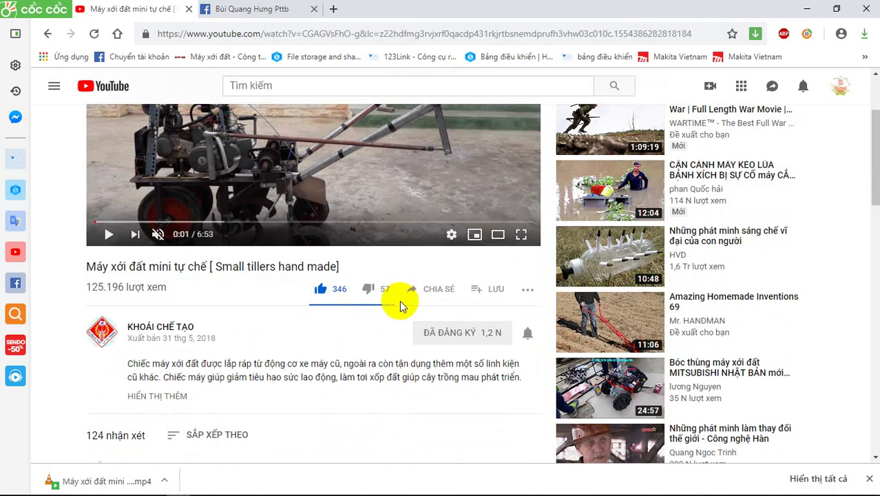
scroll(402, 306, up, 2)
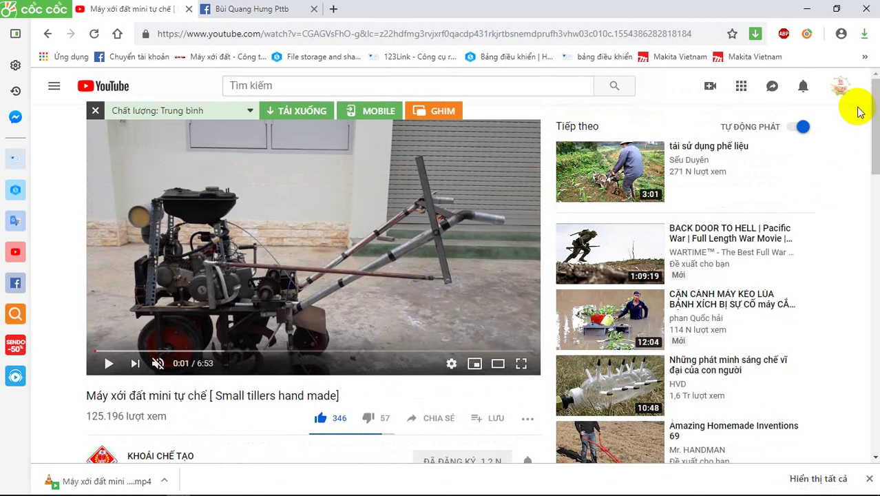
click(839, 85)
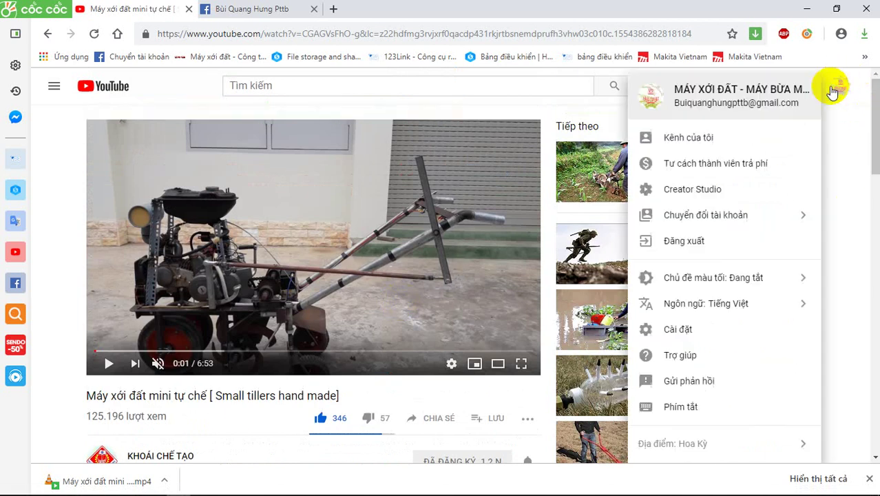
click(678, 134)
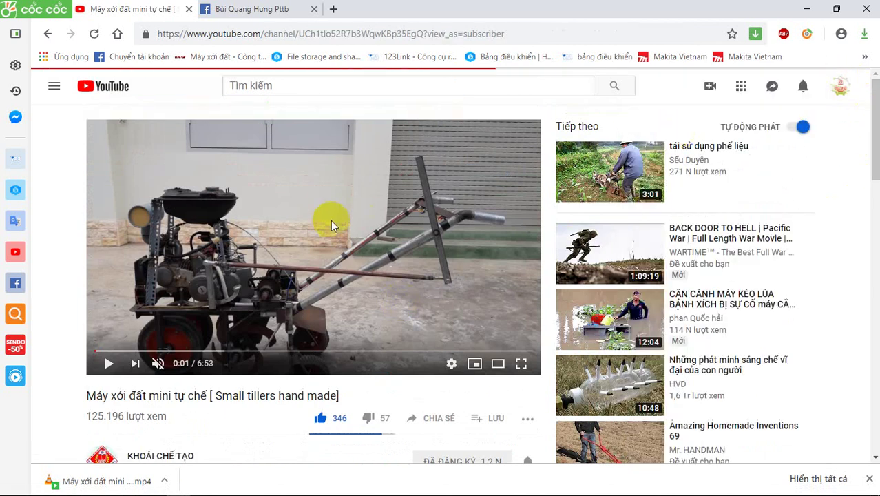
click(330, 222)
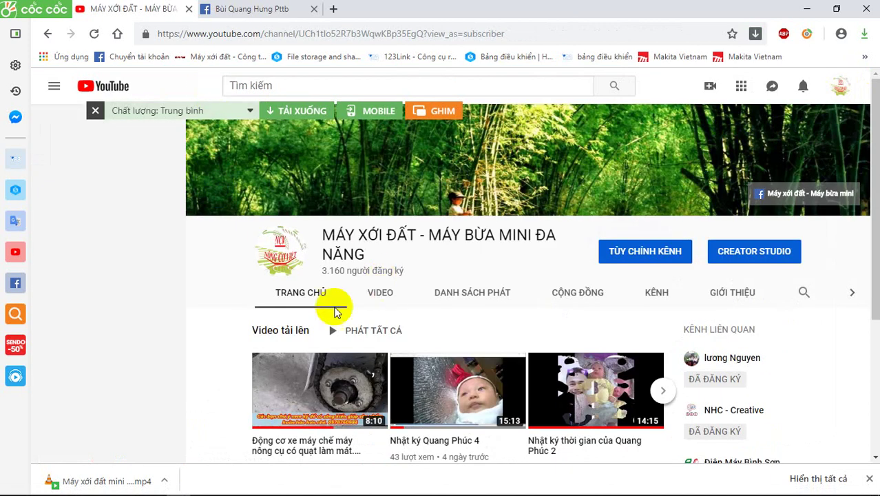
- Open the channel's uploaded video about the motorcycle engine with a cooling fan and look over its title and description
click(332, 396)
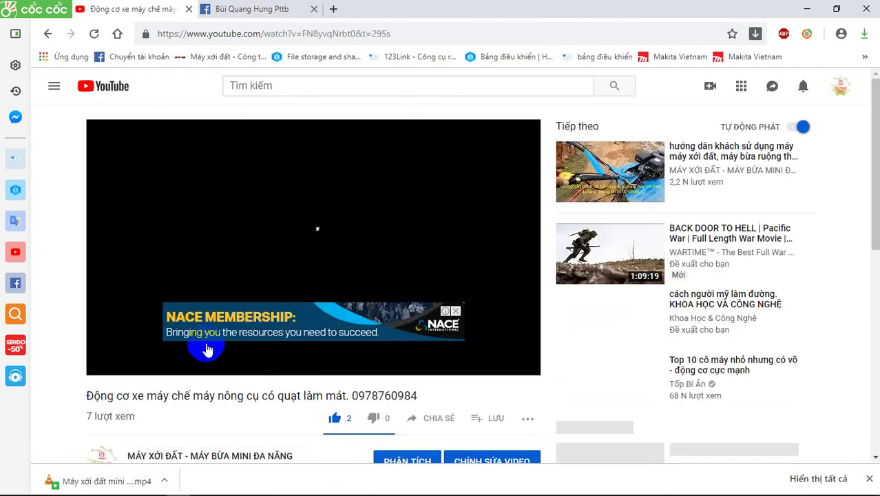
scroll(207, 343, down, 2)
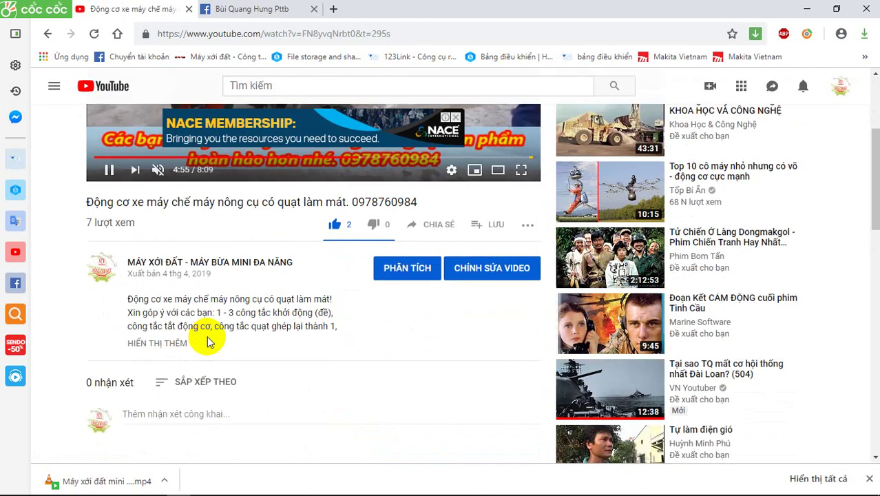
scroll(207, 343, up, 3)
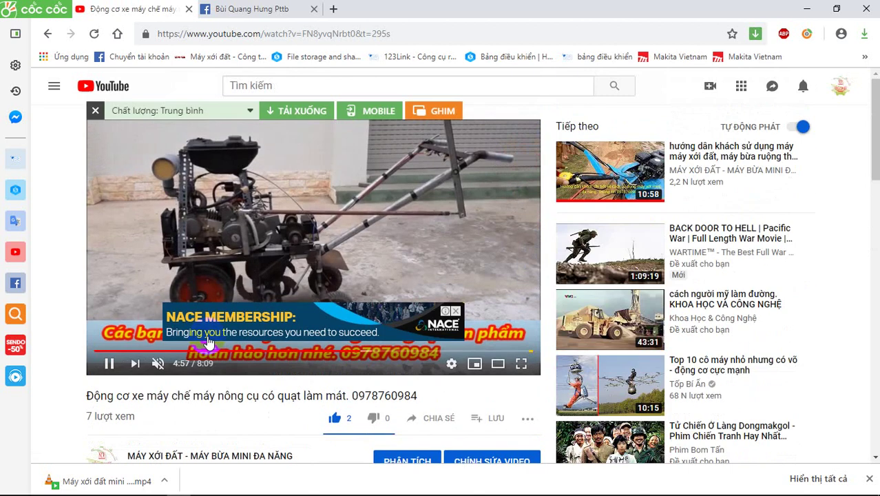
scroll(208, 336, down, 1)
scroll(208, 336, down, 1)
scroll(210, 338, down, 1)
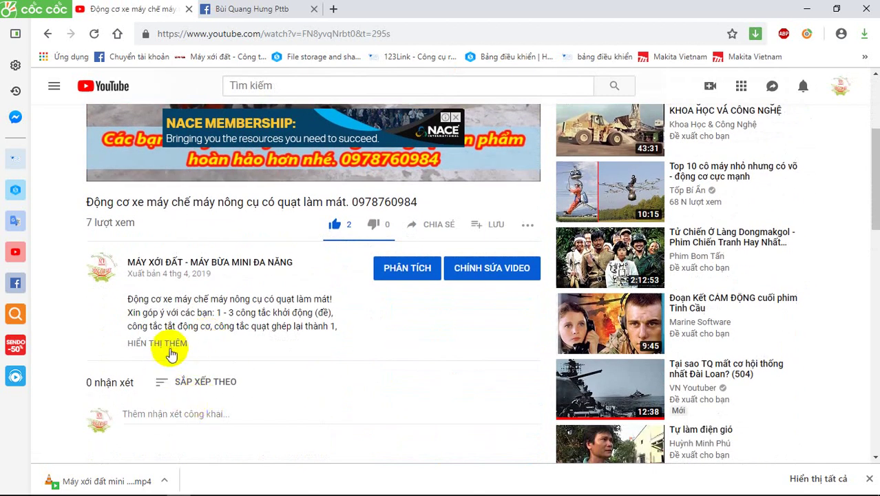
- Go from the video's analytics to the channel's monetization page (Kiếm tiền) and open its AdSense settings
click(404, 272)
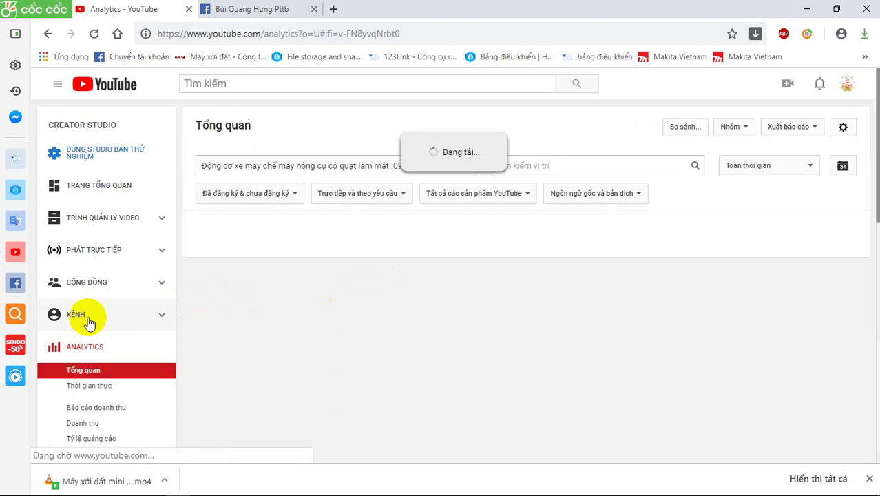
click(88, 321)
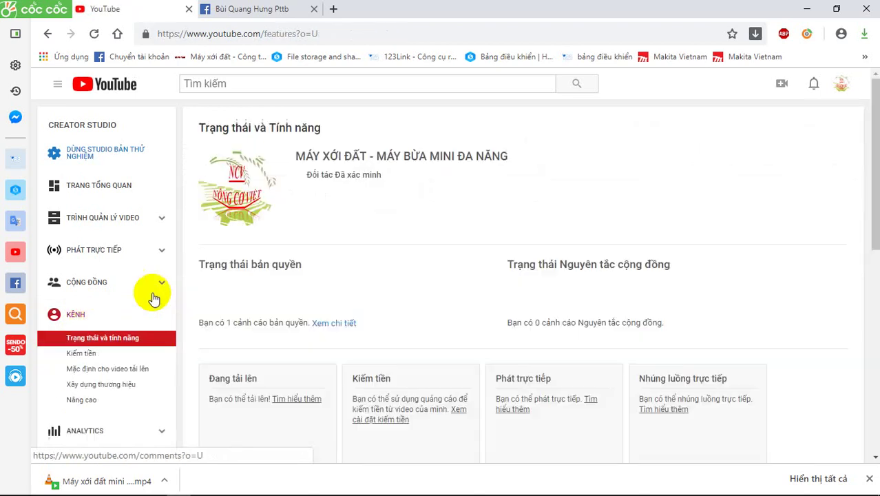
click(383, 421)
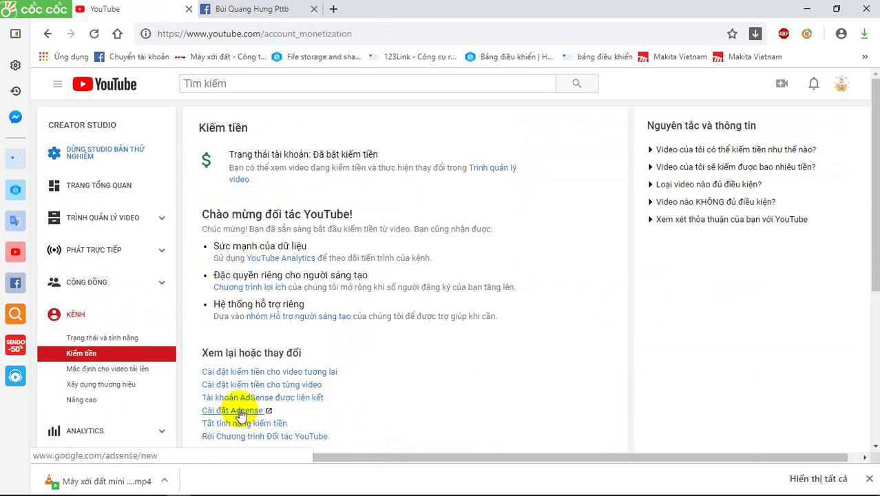
click(239, 410)
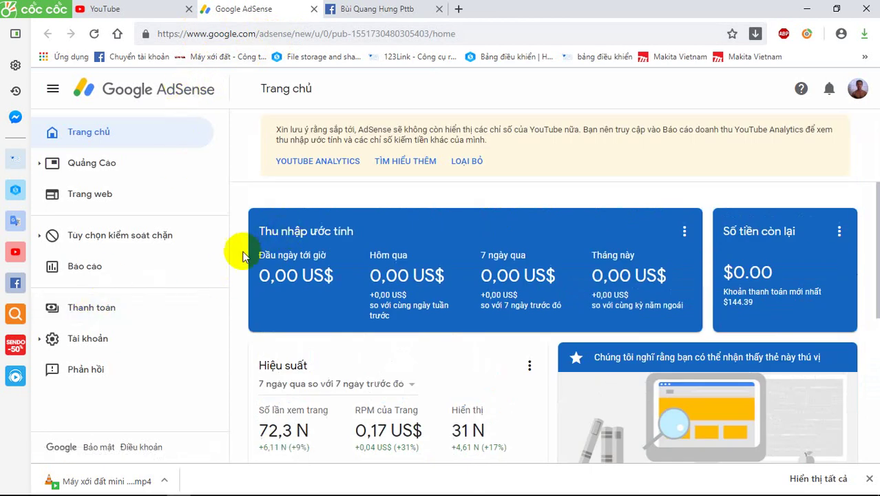
- Look over the AdSense home page and open the payments page (Thanh toán) down to its transactions and payment method
scroll(238, 259, down, 2)
scroll(238, 258, up, 2)
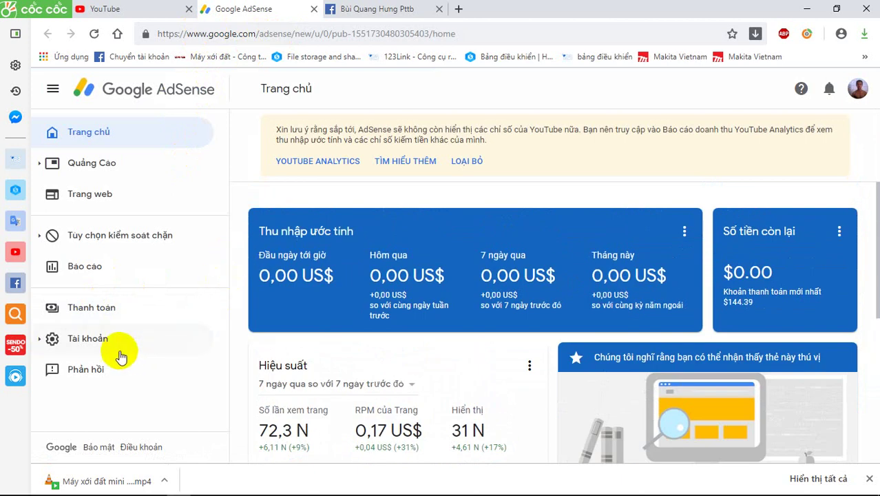
click(86, 314)
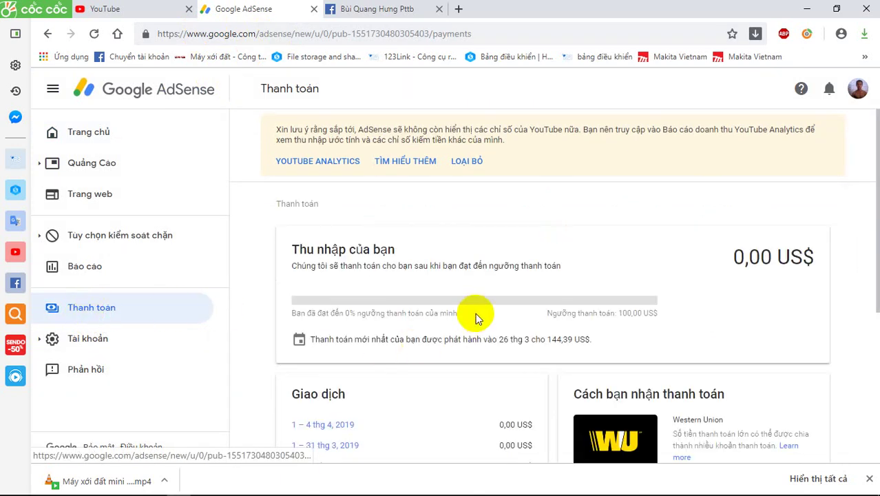
scroll(475, 313, down, 2)
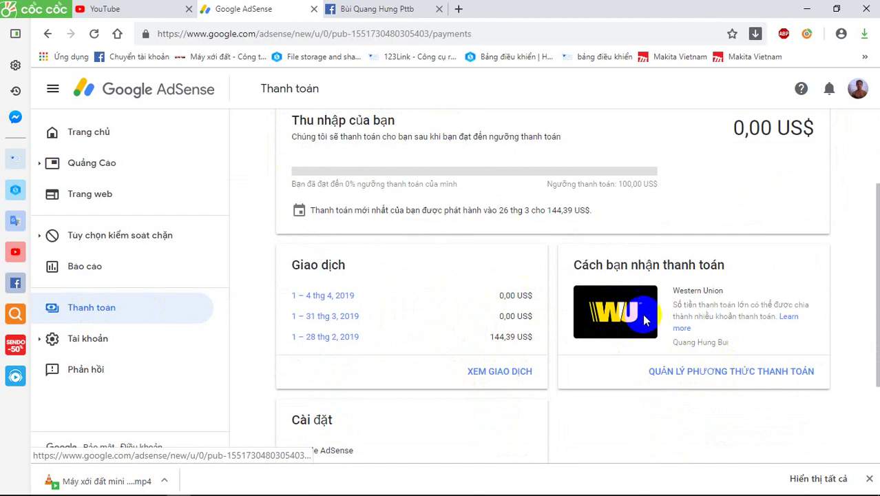
- Review the current payment method and the options for adding a new one, and return to the payments overview
click(686, 372)
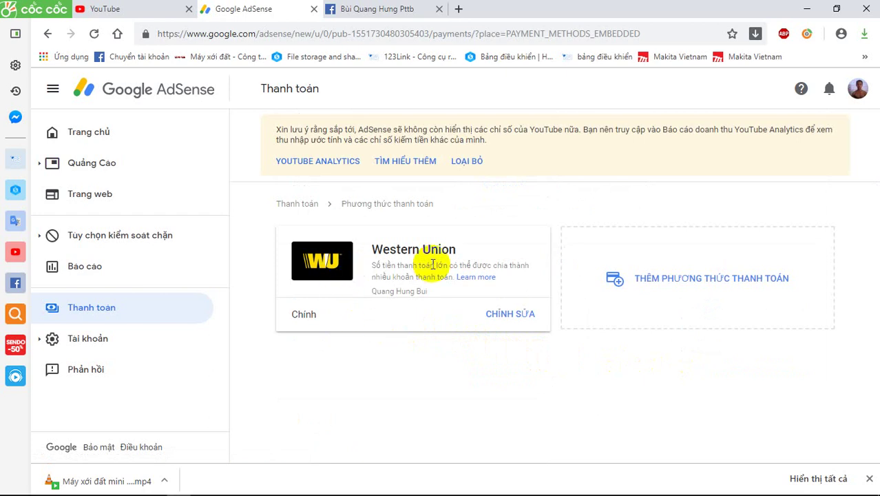
click(352, 284)
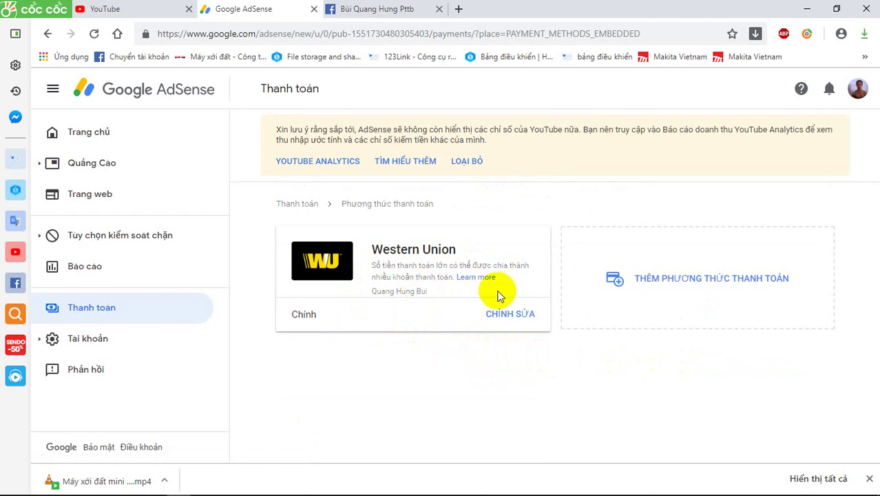
click(615, 279)
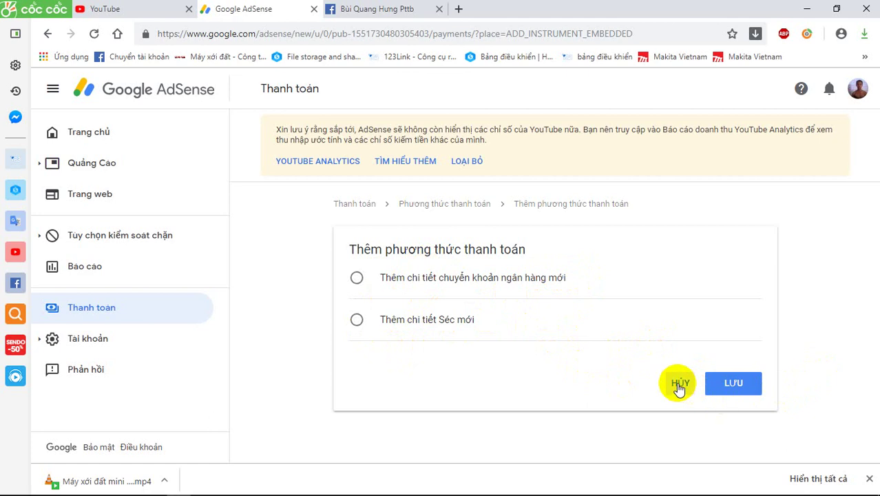
click(48, 34)
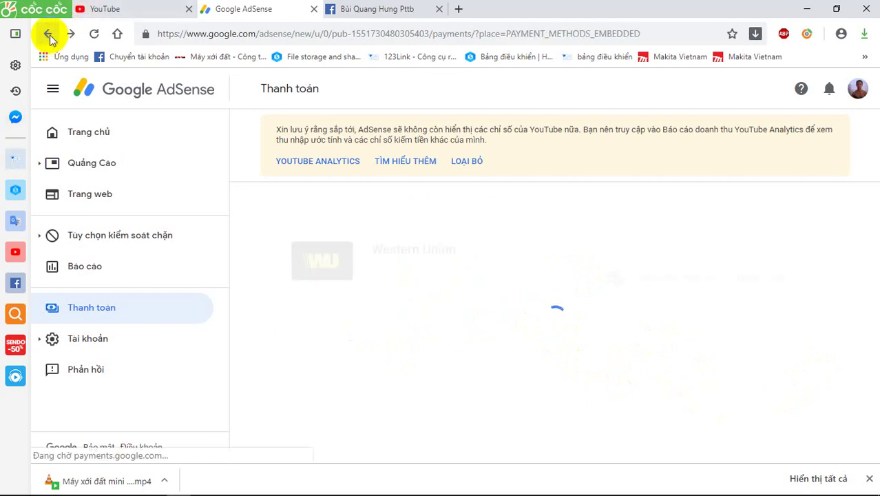
click(49, 35)
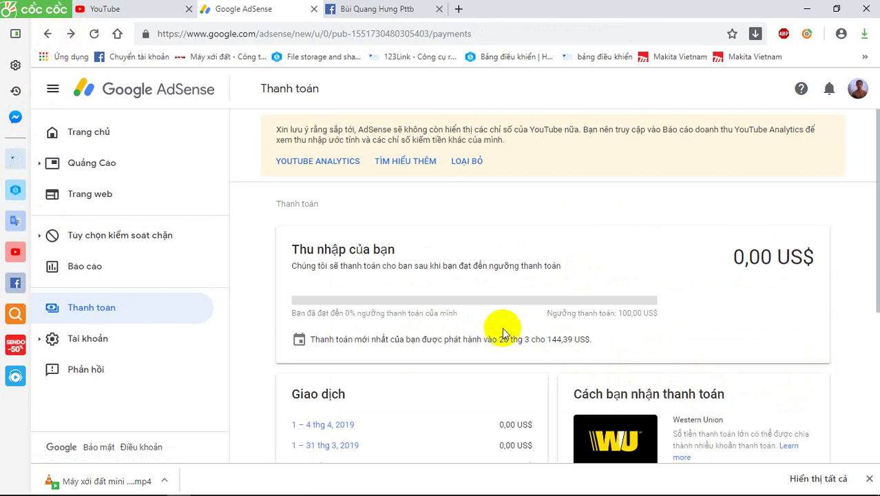
- Open the AdSense transactions list and the receipt of the Western Union payment dated 27 March 2019
scroll(510, 331, down, 4)
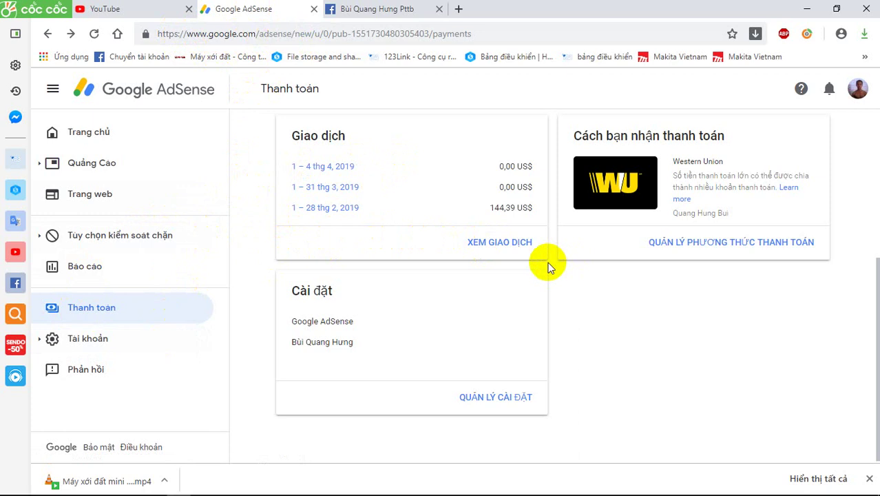
scroll(476, 242, up, 1)
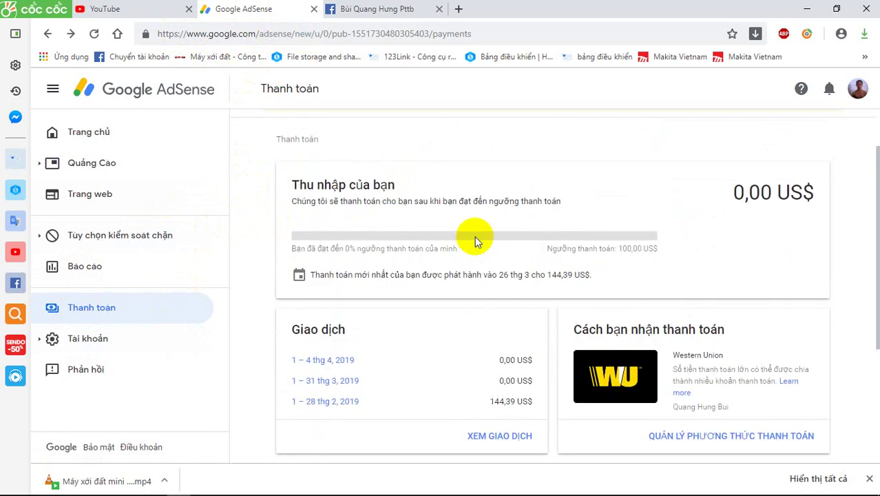
scroll(474, 235, down, 3)
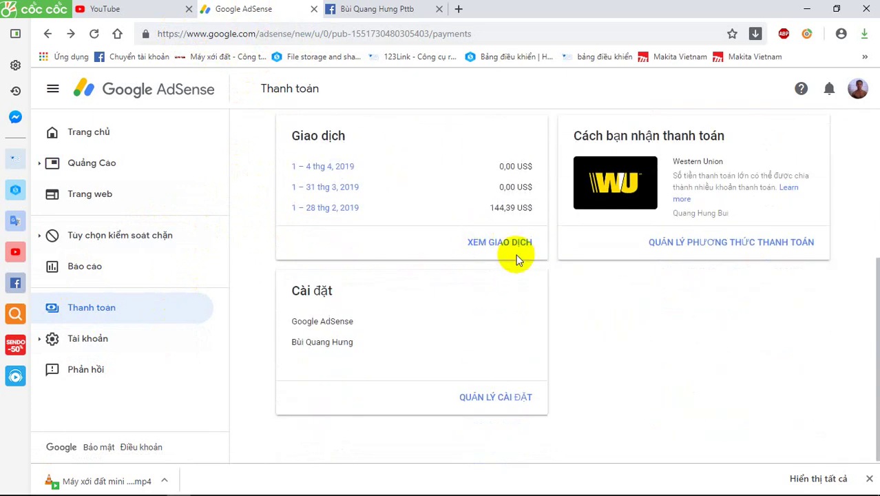
click(497, 248)
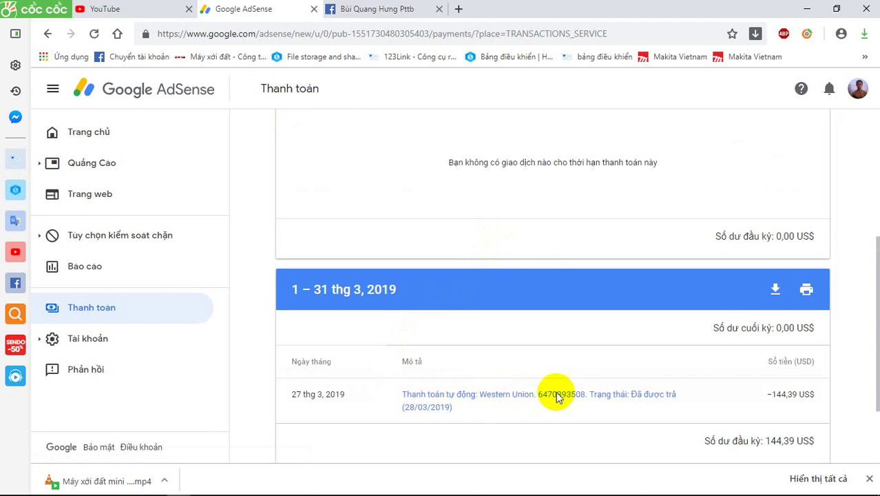
scroll(530, 400, down, 2)
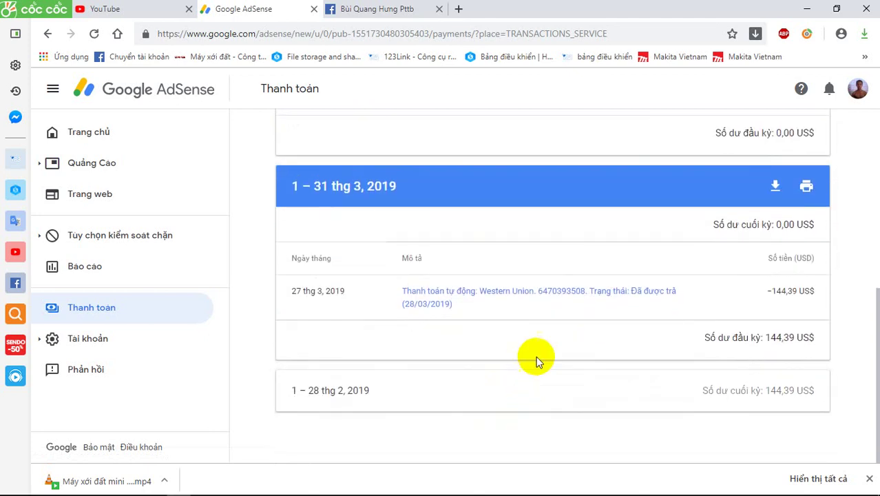
click(492, 294)
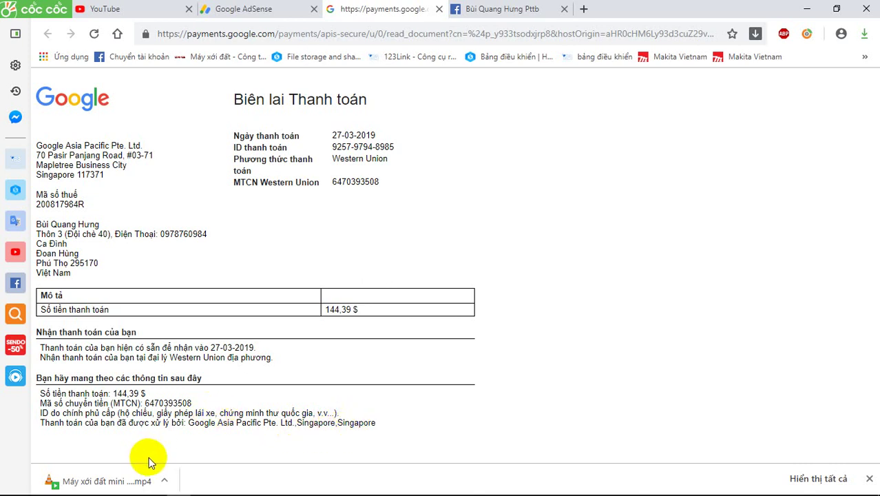
- Switch to File Explorer and open image 1 from the TTYT folder inside "thanh toán youtube" on Data (D:)
mouse_move(138, 491)
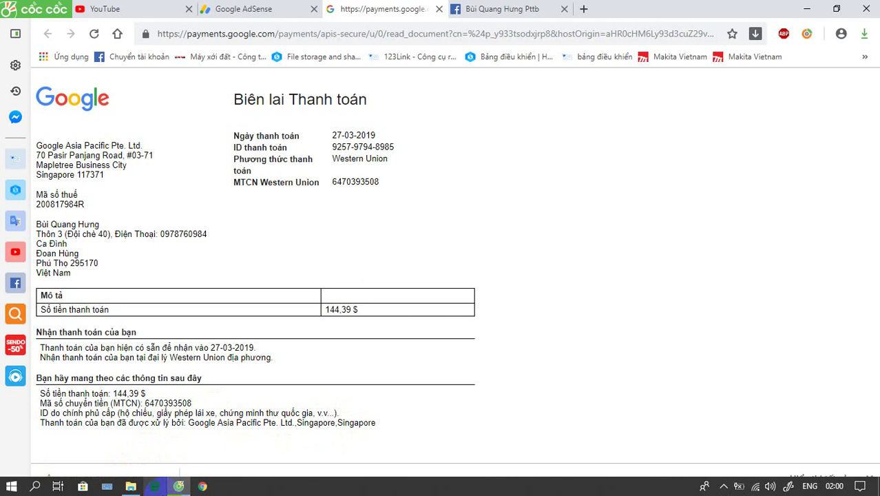
click(131, 486)
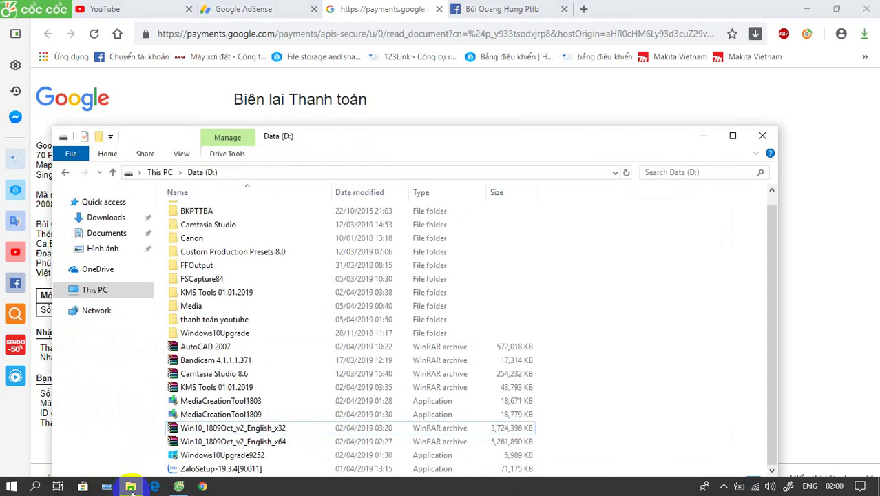
click(227, 320)
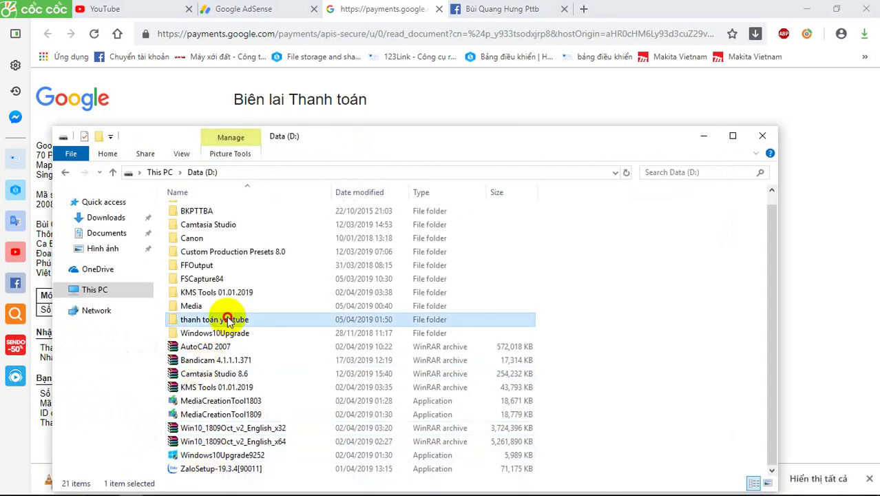
double_click(227, 320)
click(190, 233)
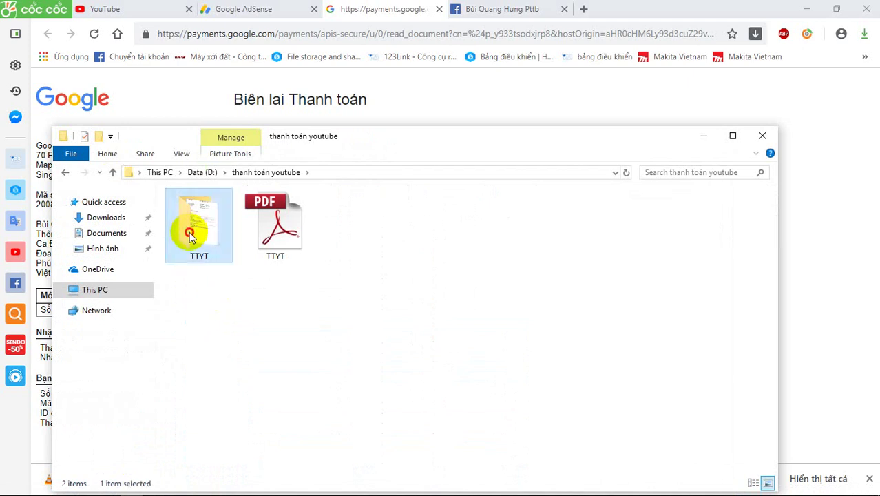
double_click(190, 234)
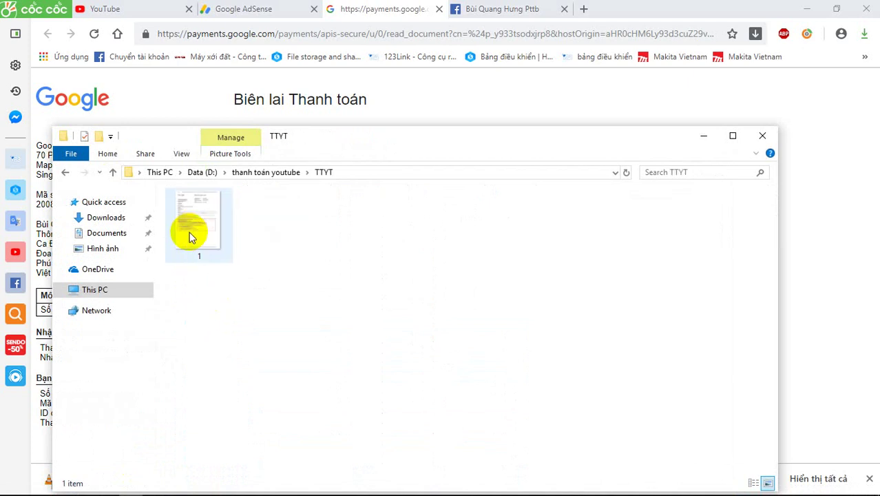
double_click(189, 231)
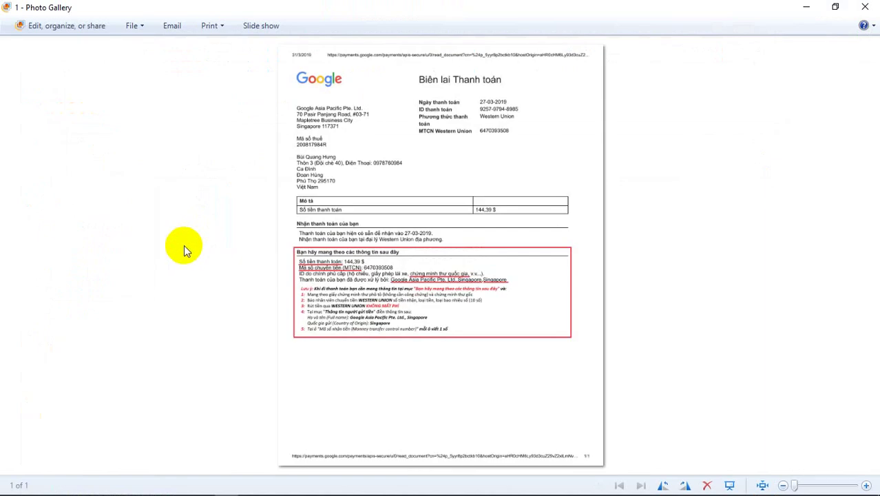
- Examine the Google payment receipt from its header and payment details down to the amount table
scroll(261, 325, up, 3)
scroll(262, 324, up, 2)
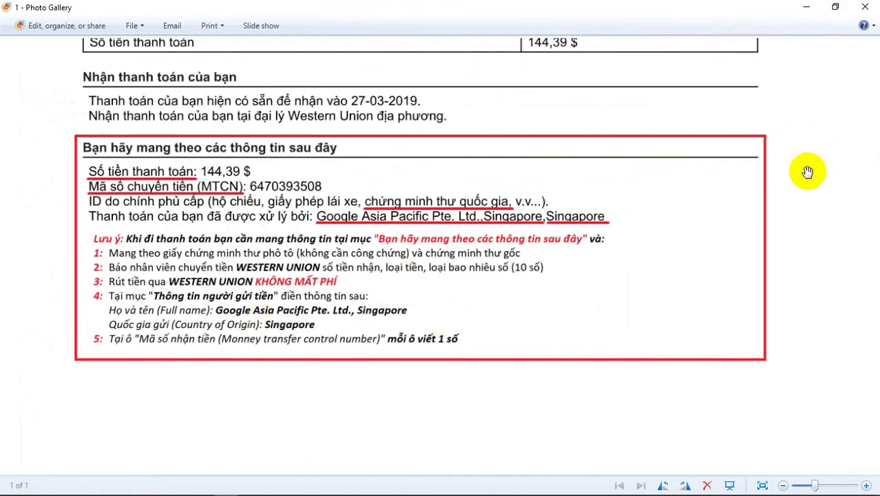
drag(807, 172, 828, 275)
drag(826, 136, 826, 197)
drag(825, 104, 836, 197)
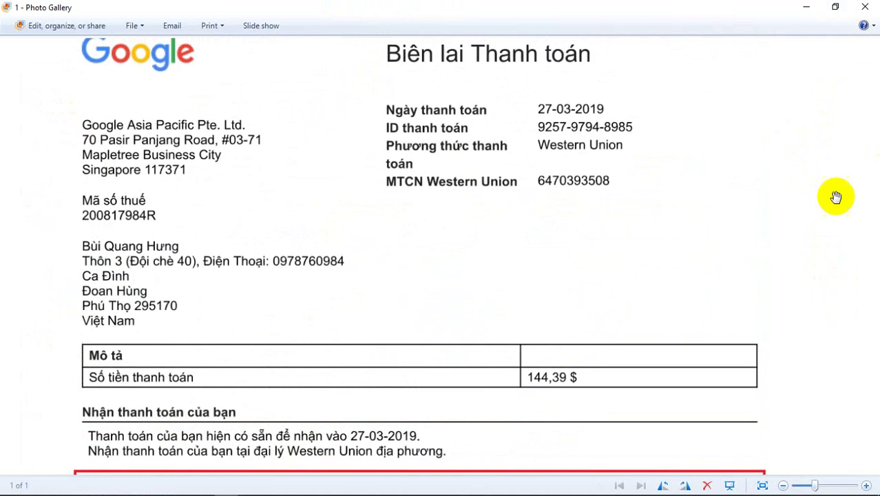
drag(802, 115, 819, 276)
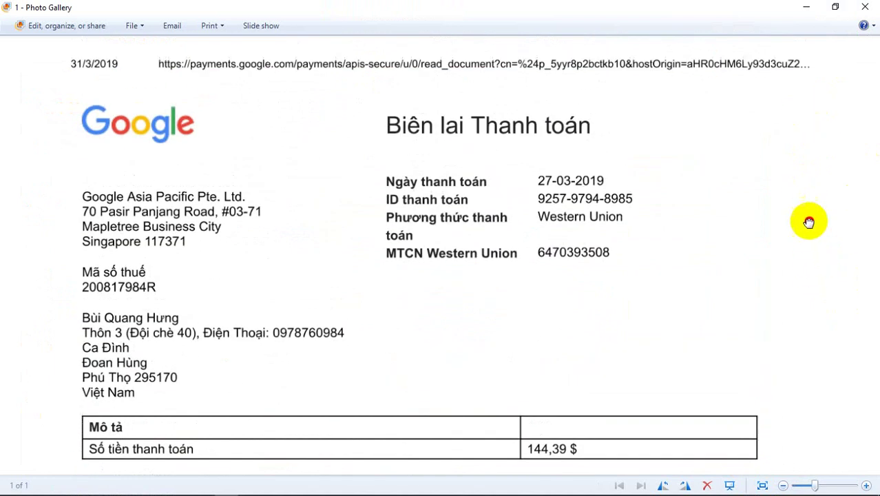
drag(807, 220, 785, 132)
drag(813, 287, 786, 97)
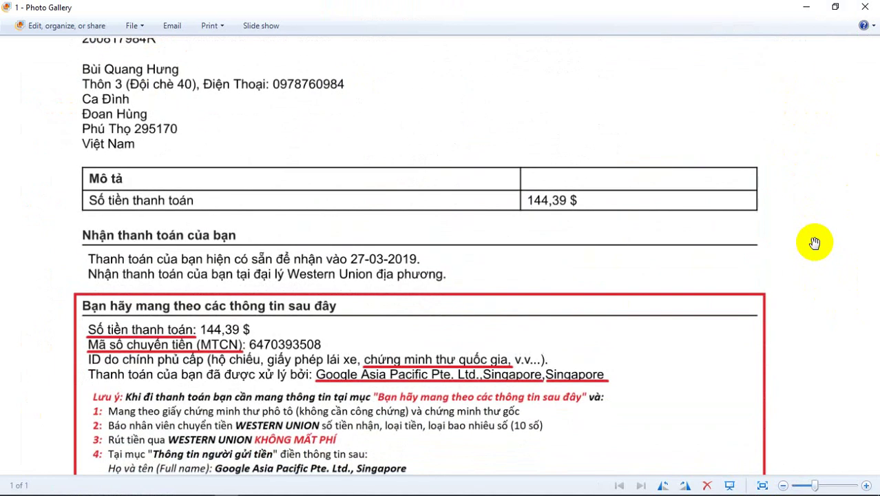
- Read the red-boxed section "Bạn hãy mang theo các thông tin sau đây" and its five numbered Western Union notes up close
drag(814, 241, 783, 122)
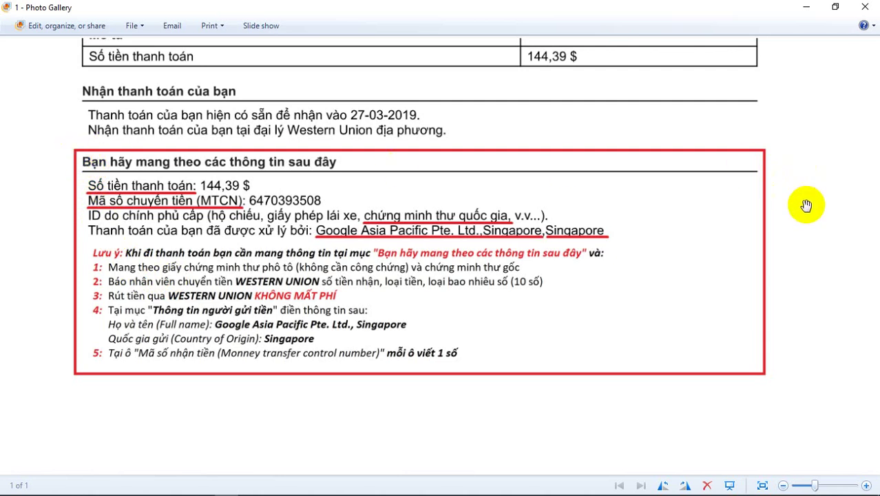
scroll(804, 208, up, 1)
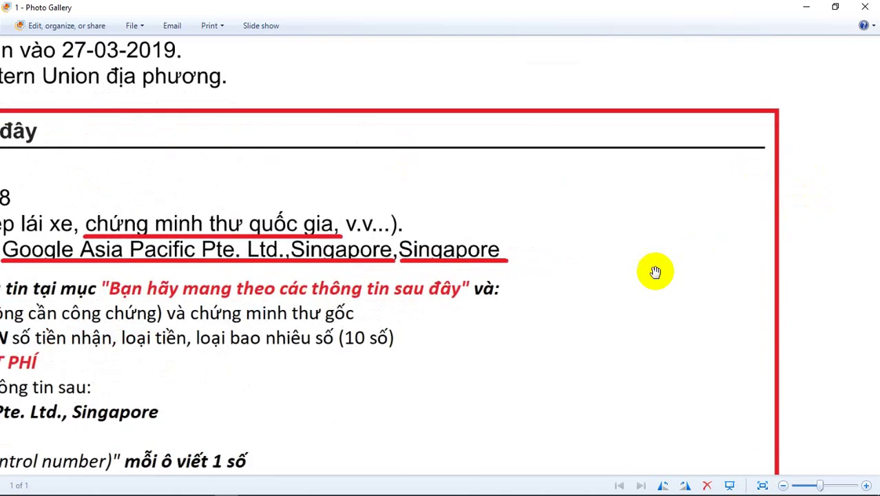
scroll(642, 289, up, 1)
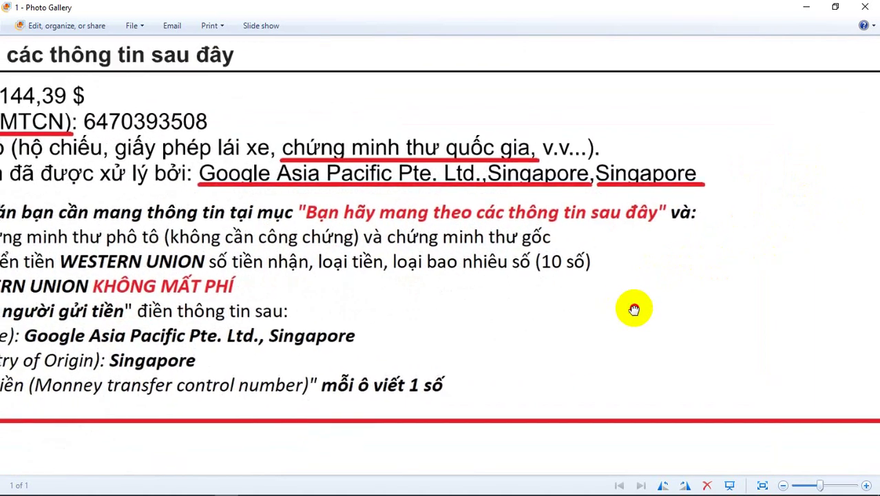
drag(628, 309, 847, 343)
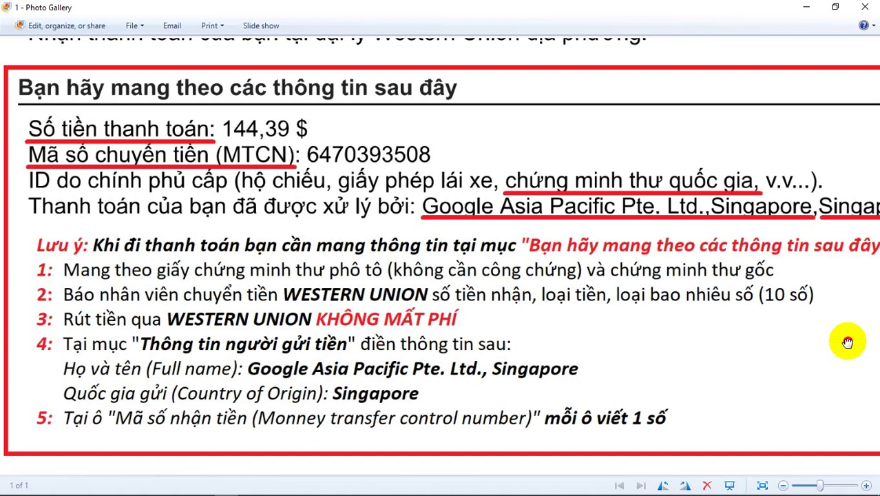
drag(848, 342, 849, 323)
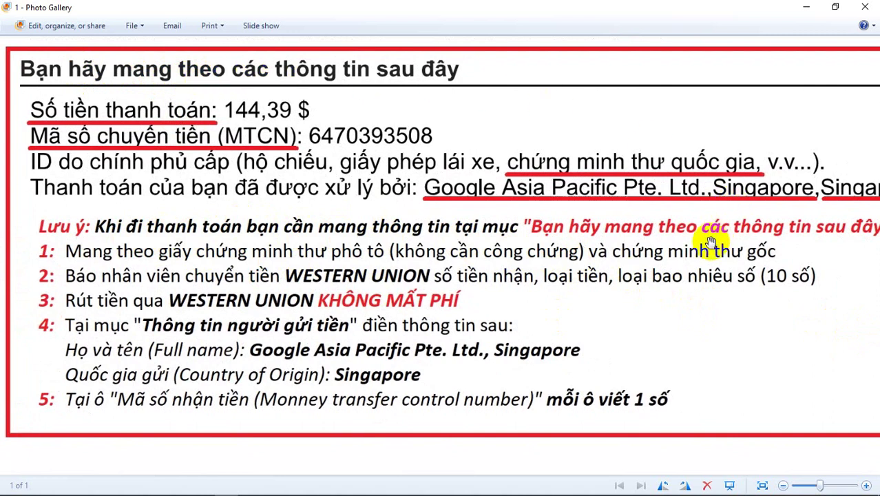
drag(753, 267, 246, 270)
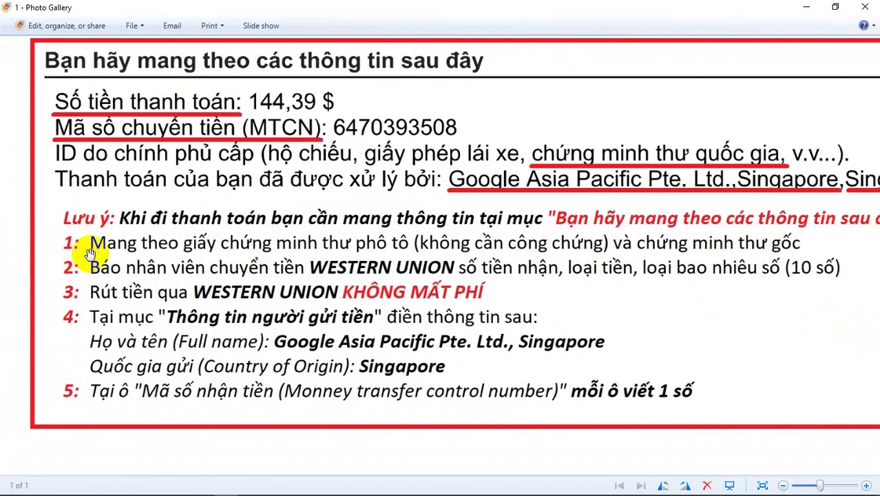